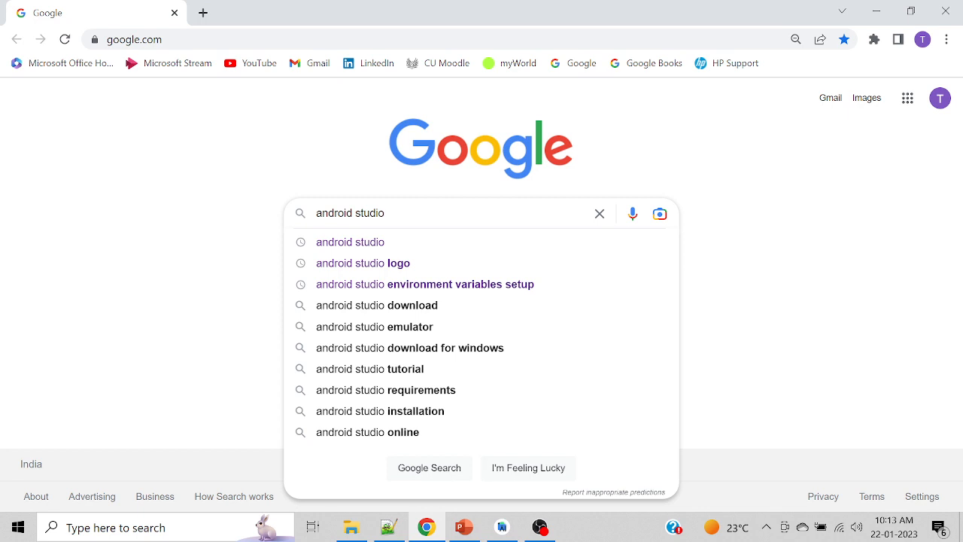
Search Google for android studio, open the Download Android Studio & App Tools page from the results, and minimize the browser.
key("Return")
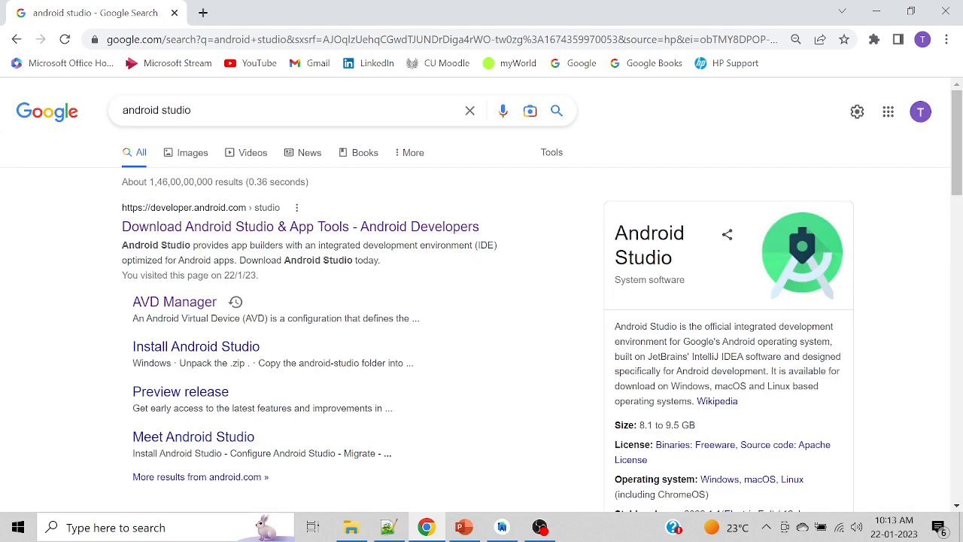
left_click(300, 226)
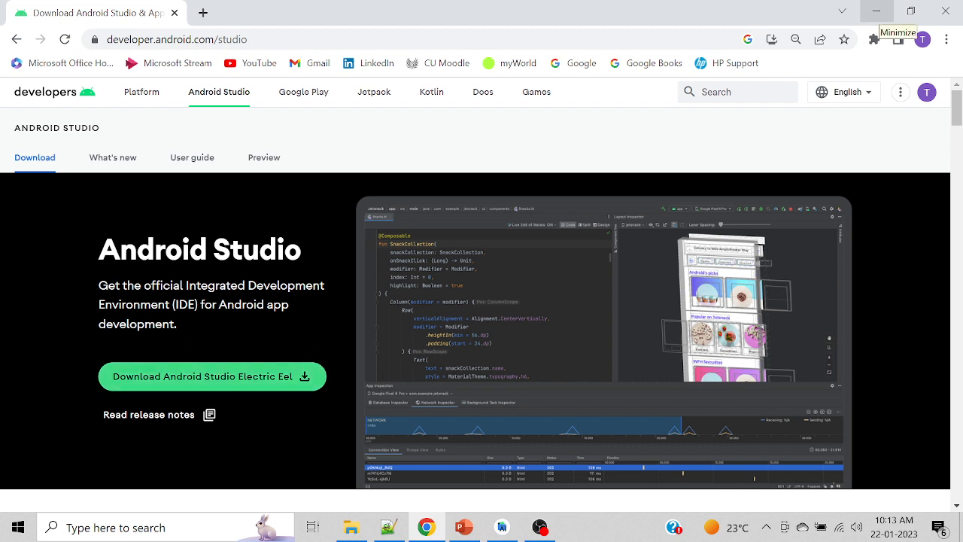
left_click(876, 11)
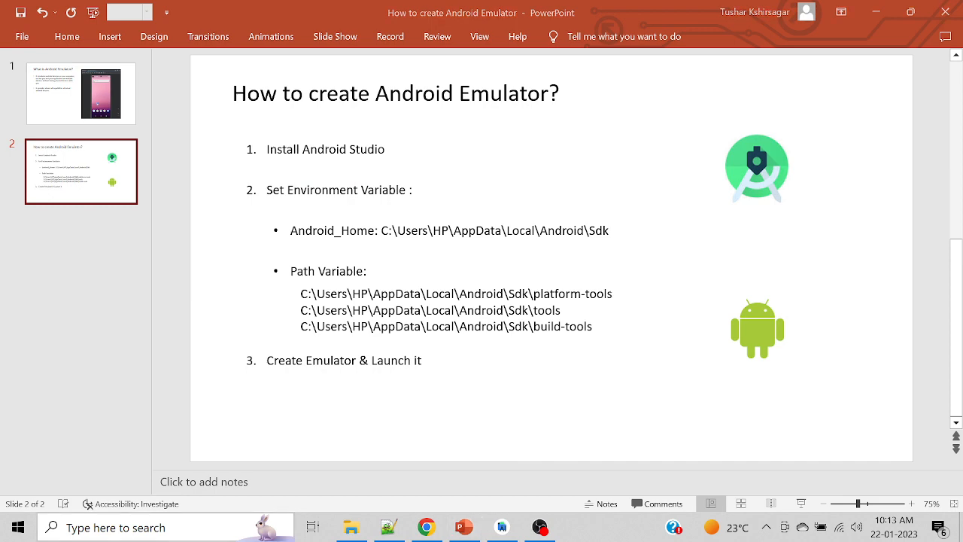
Find and launch the installed Android Studio application from Windows search and maximize its window.
left_click(112, 527)
type("and")
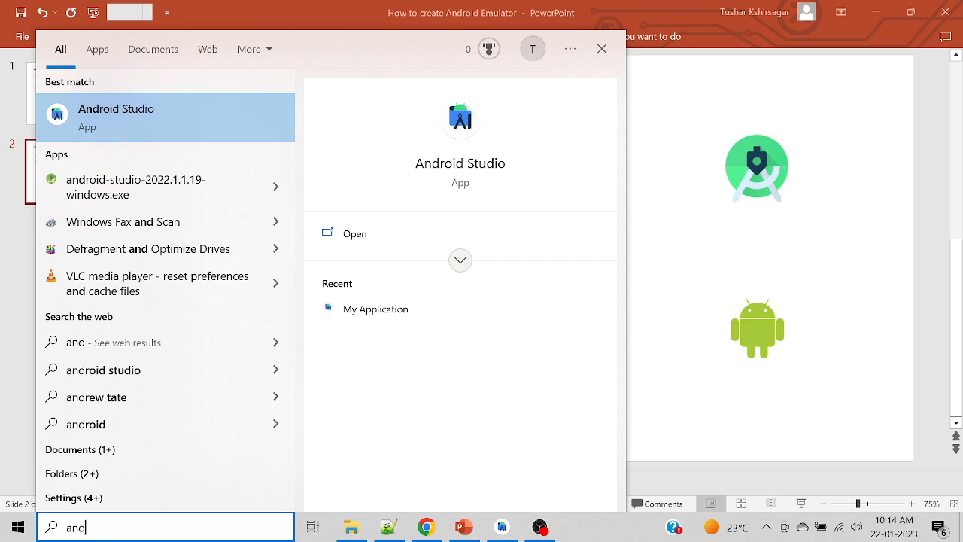
key("Return")
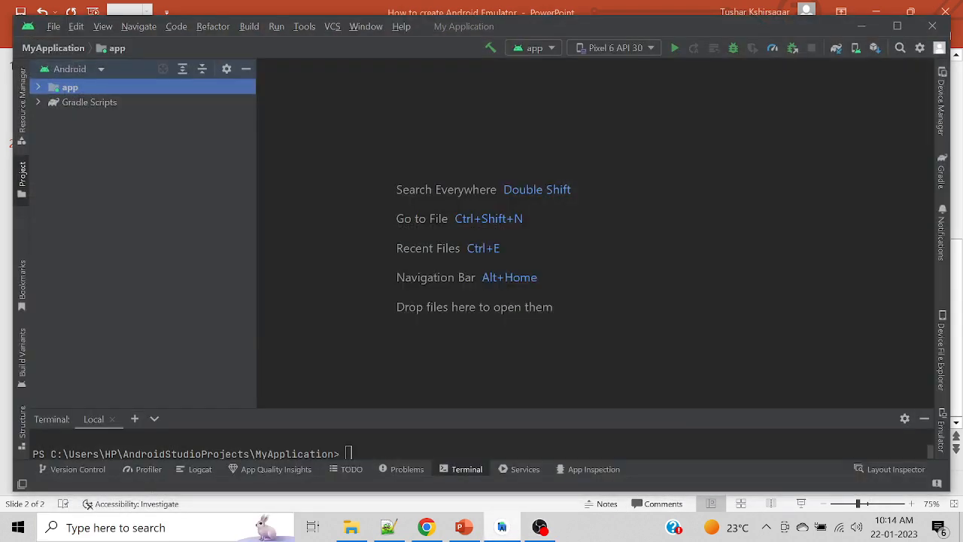
left_click(897, 25)
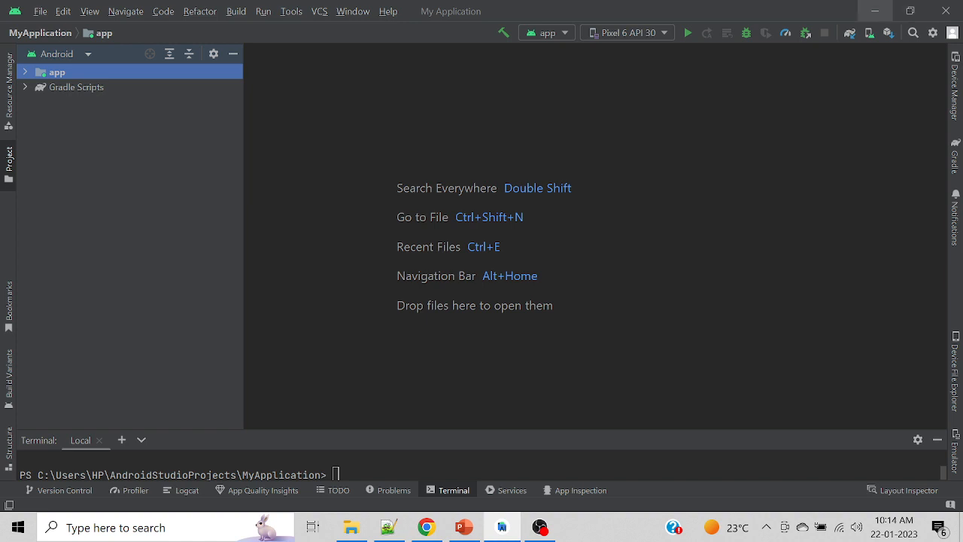
Consult the Android_Home line on the PowerPoint slide, and open Windows' Environment Variables through this computer's advanced system settings.
left_click(464, 527)
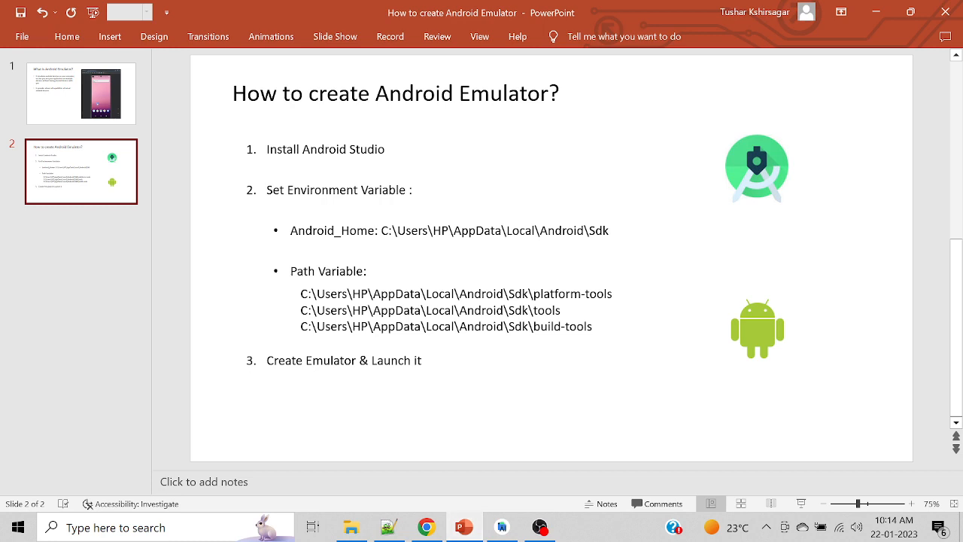
left_click(336, 230)
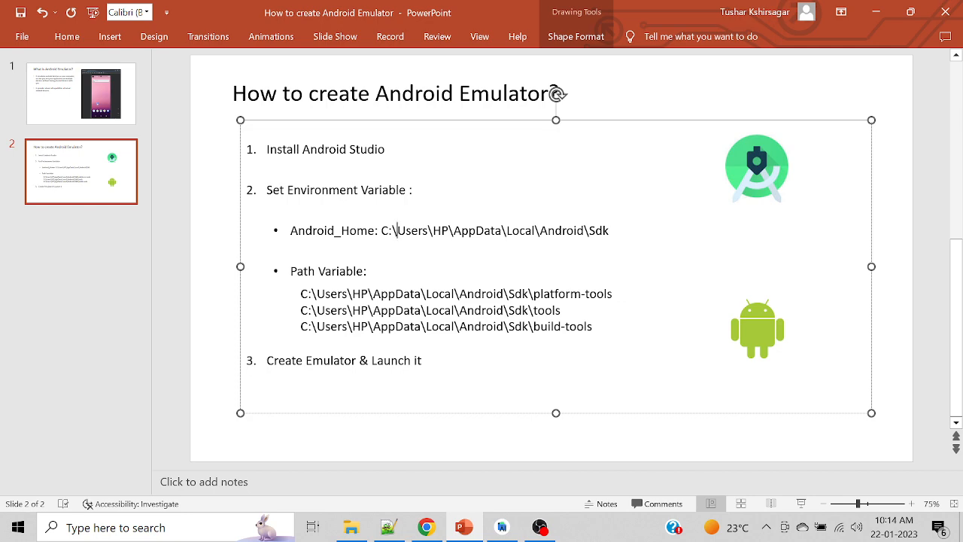
key("super+e")
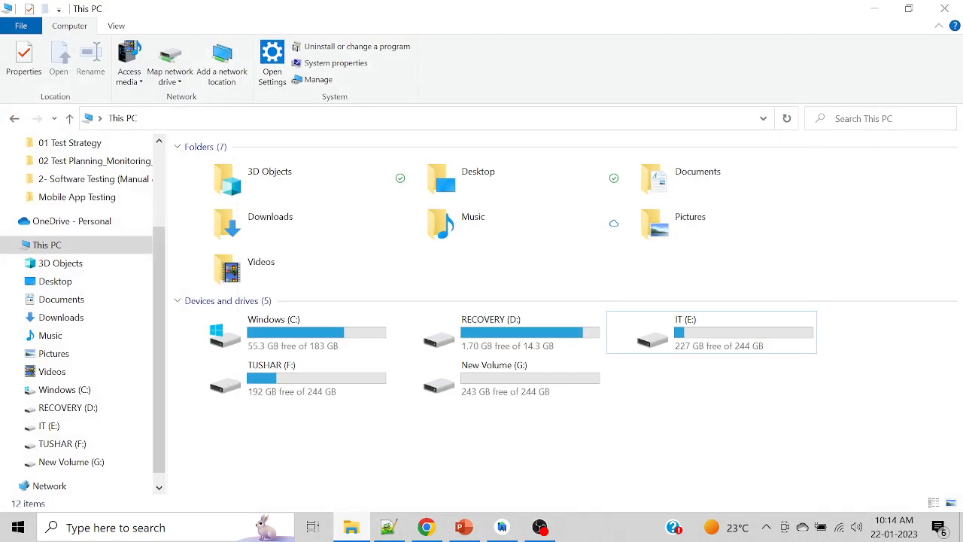
right_click(652, 405)
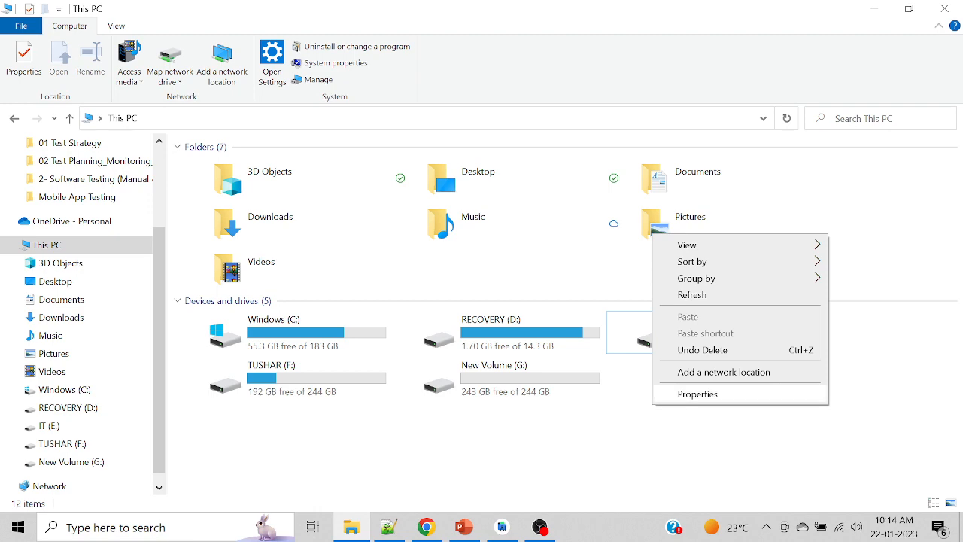
left_click(694, 393)
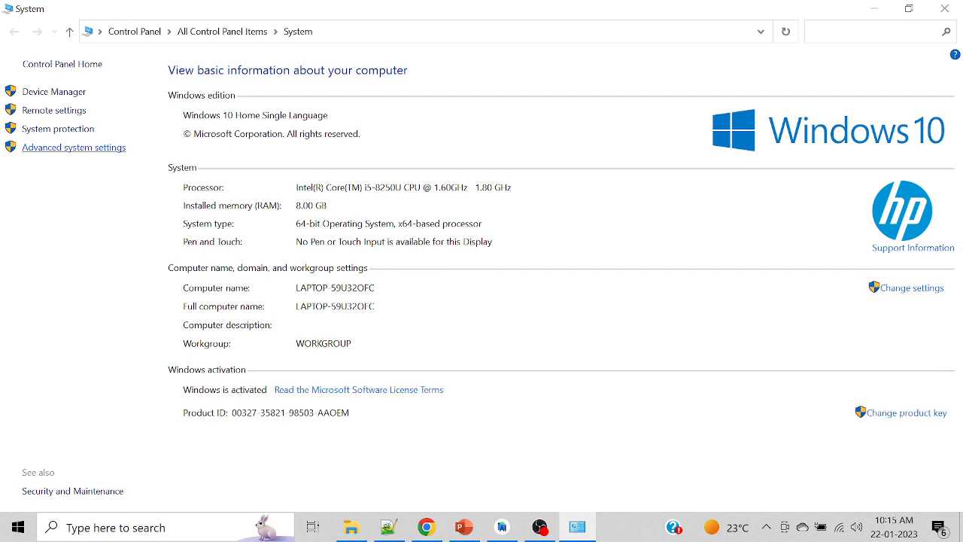
left_click(74, 148)
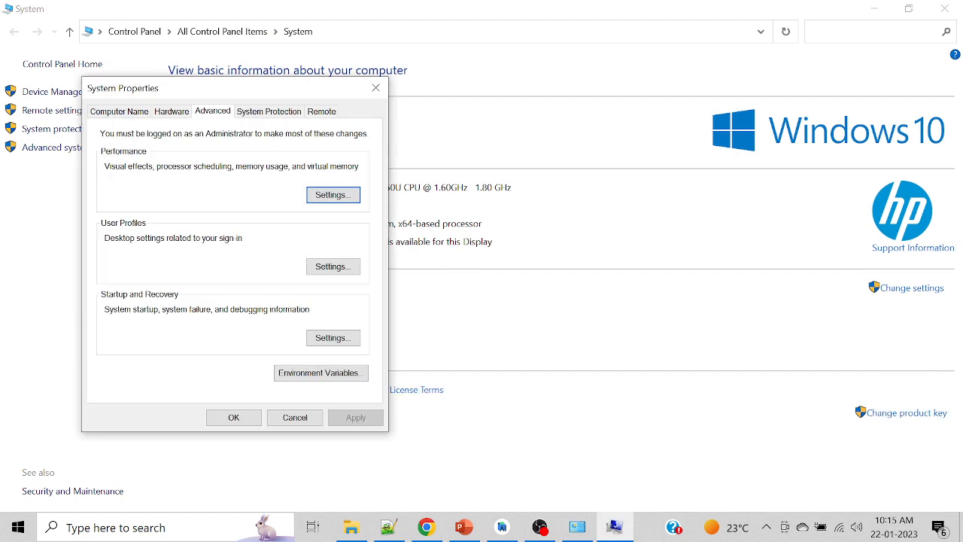
left_click(321, 372)
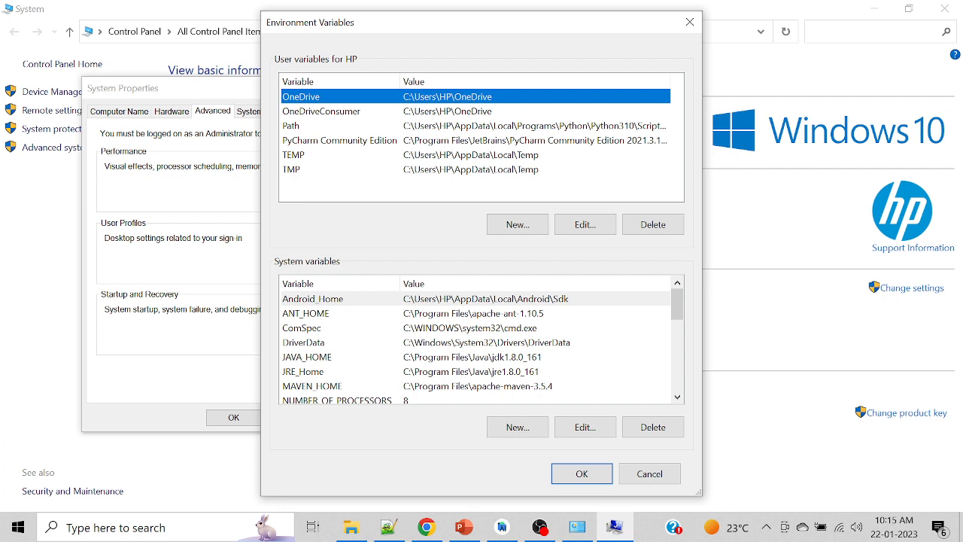
Examine the Android SDK platform-tools, tools, build-tools and tools\bin entries in the system Path variable, and accept the dialog.
scroll(474, 342, "down", 2)
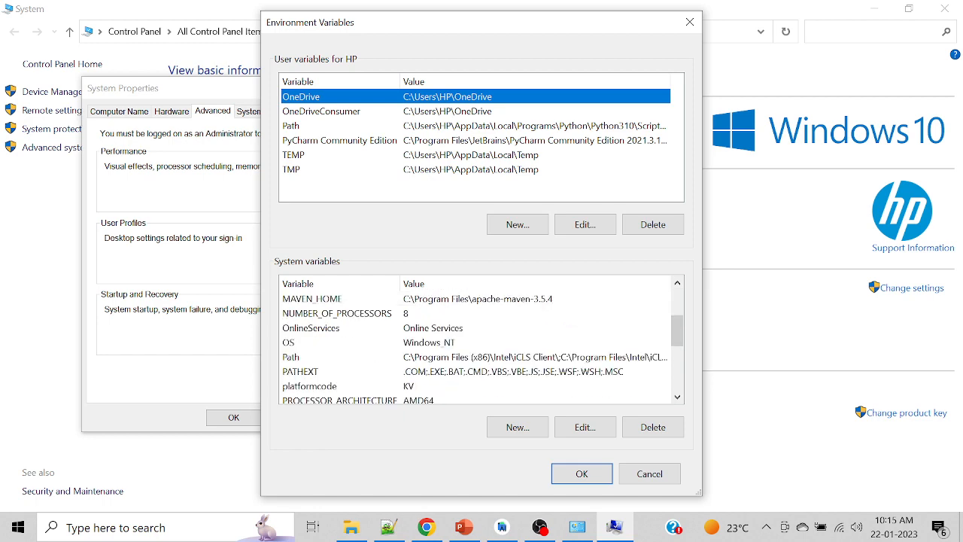
left_click(290, 357)
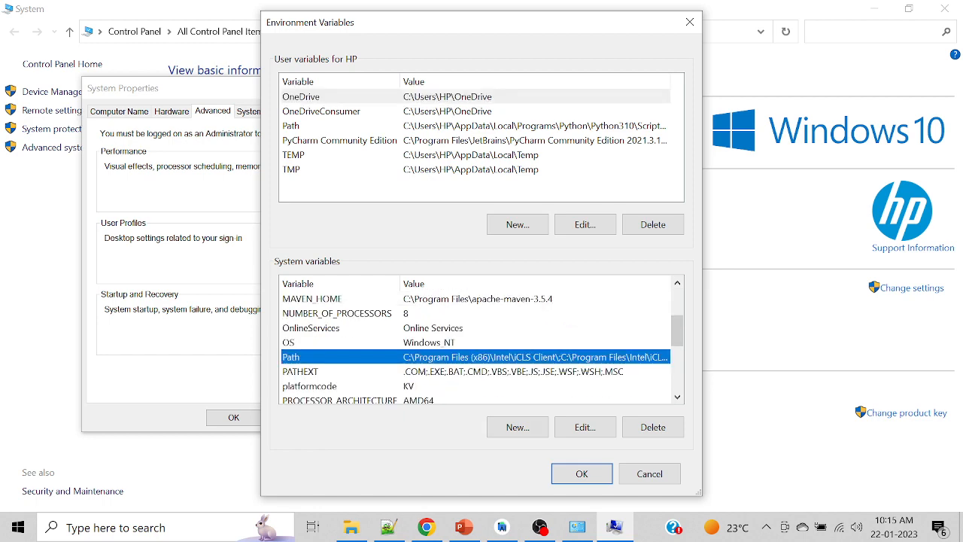
left_click(585, 427)
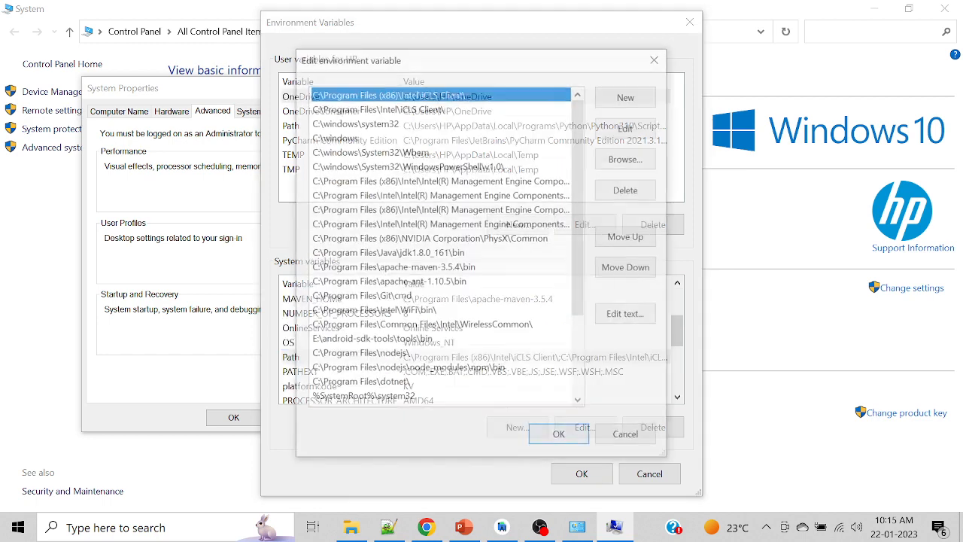
scroll(444, 245, "down", 3)
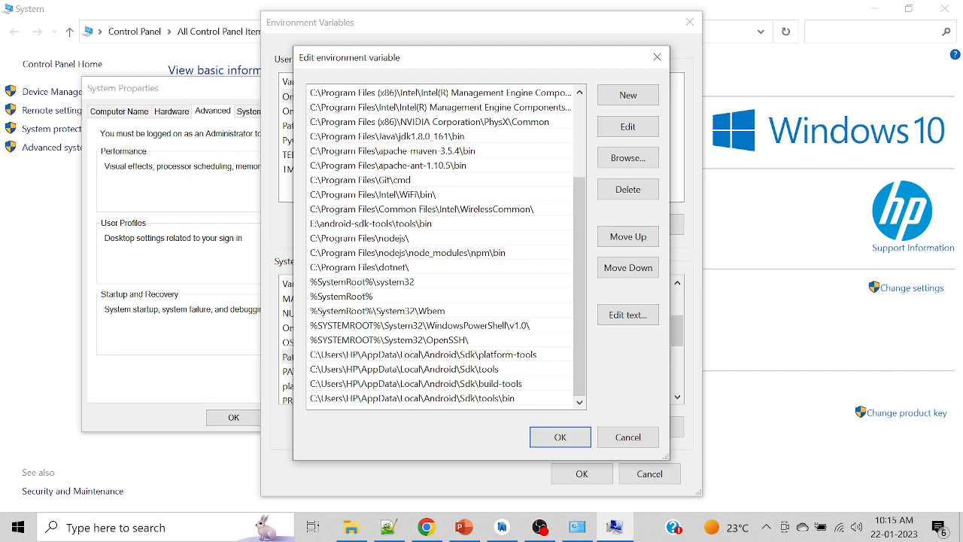
left_click(424, 354)
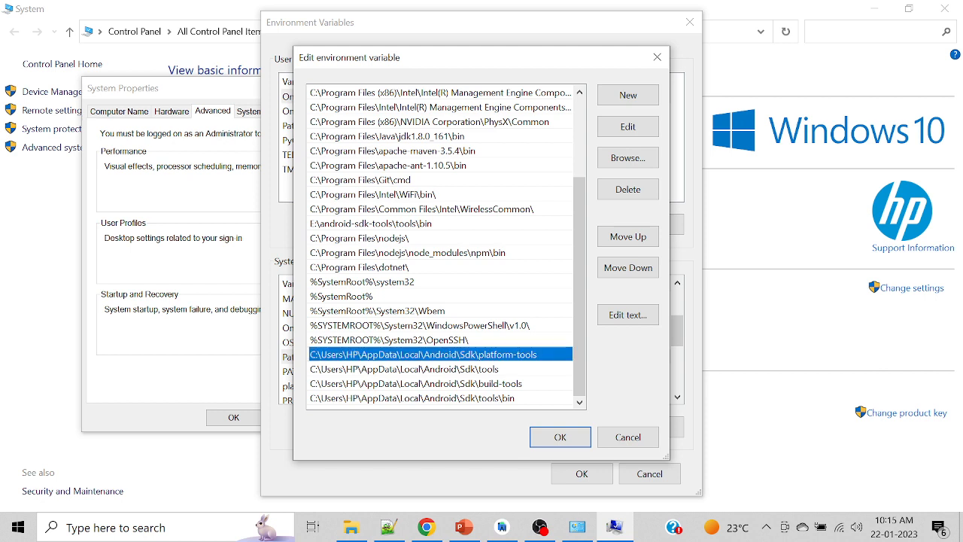
left_click(405, 369)
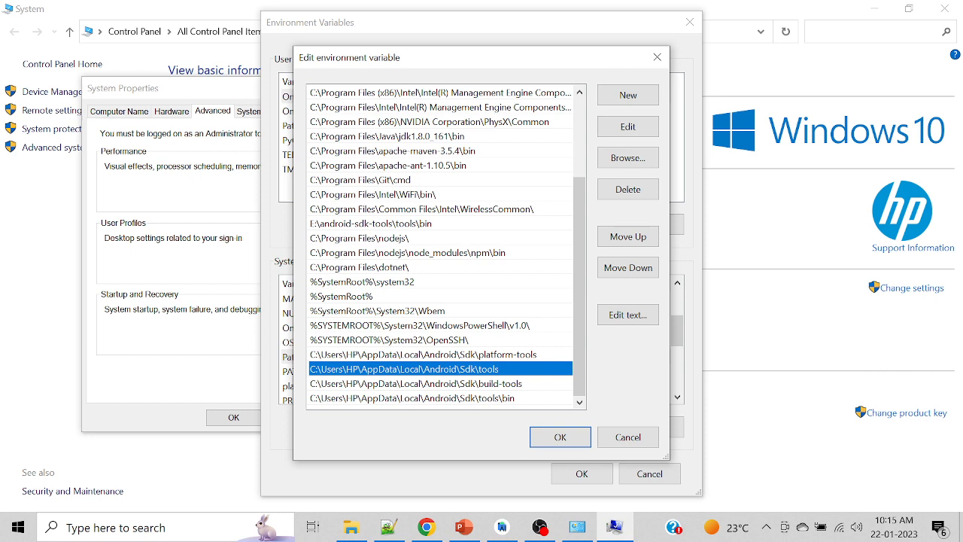
left_click(416, 384)
left_click(412, 398)
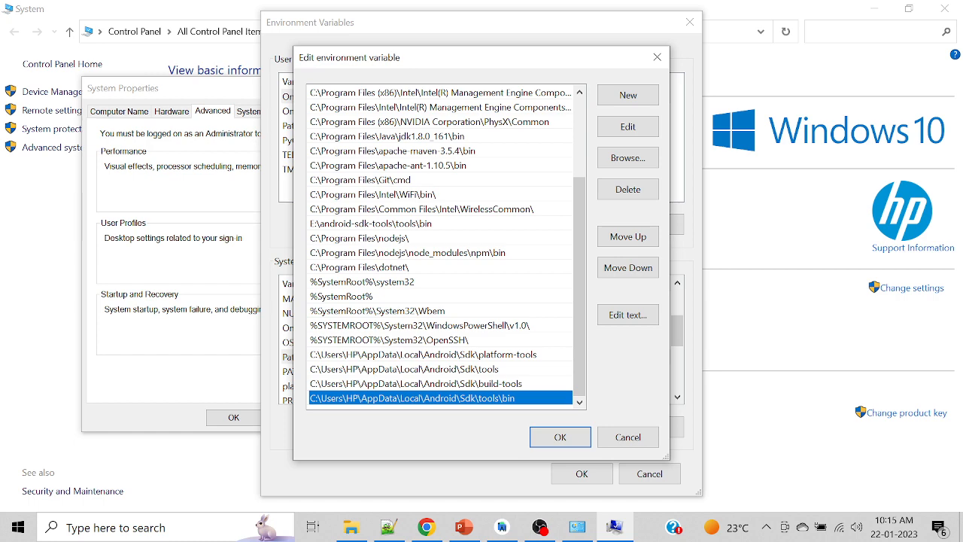
key("Return")
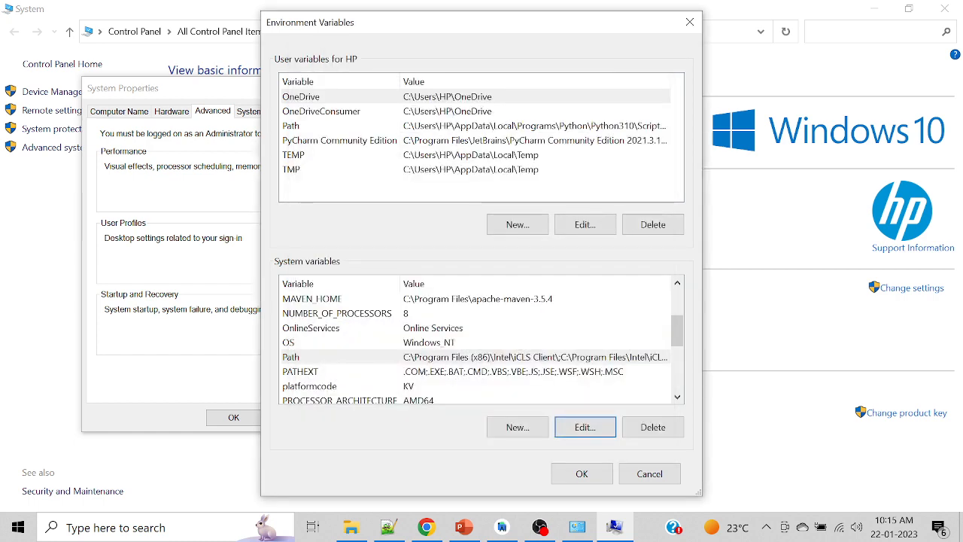
Close the Environment Variables and System Properties dialogs, minimize the System window, and switch back to Android Studio by way of the PowerPoint slide.
left_click(581, 473)
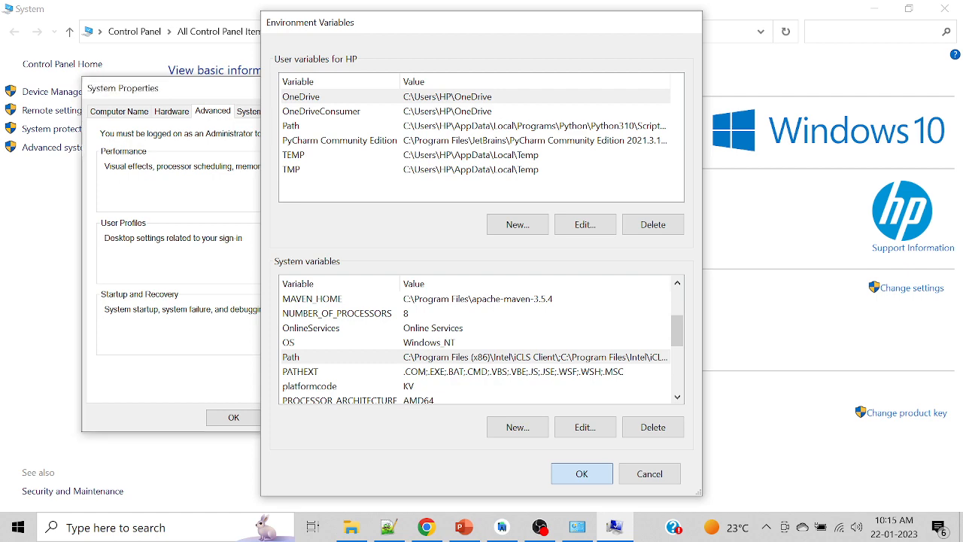
left_click(295, 418)
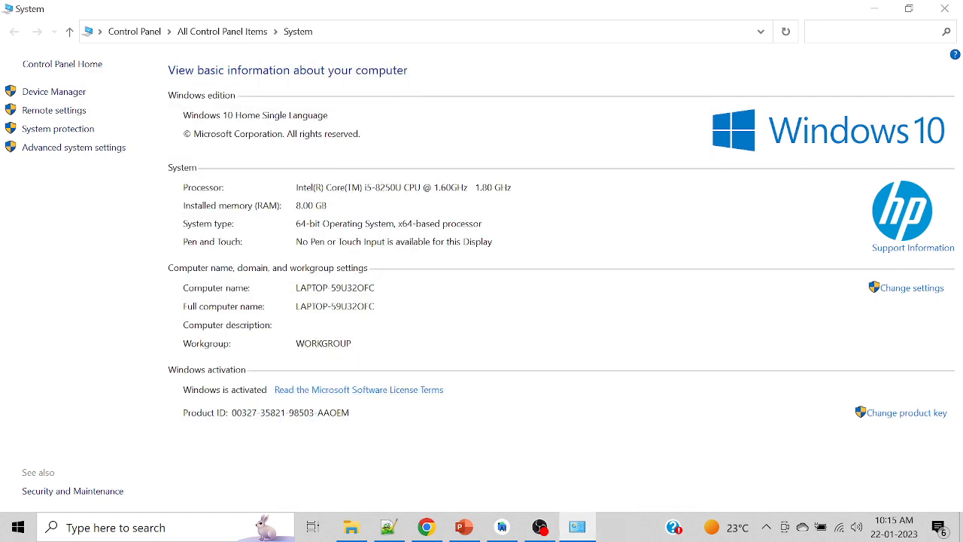
left_click(874, 9)
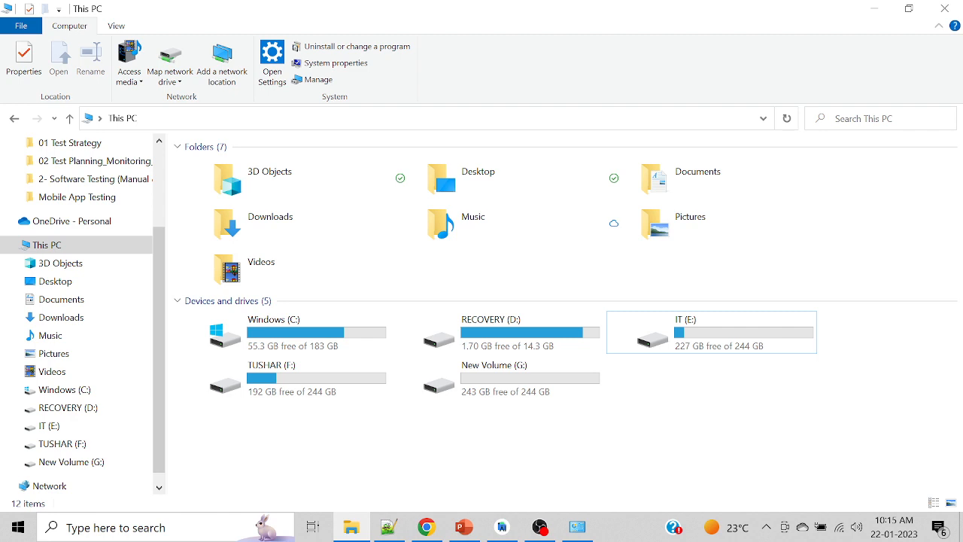
left_click(463, 527)
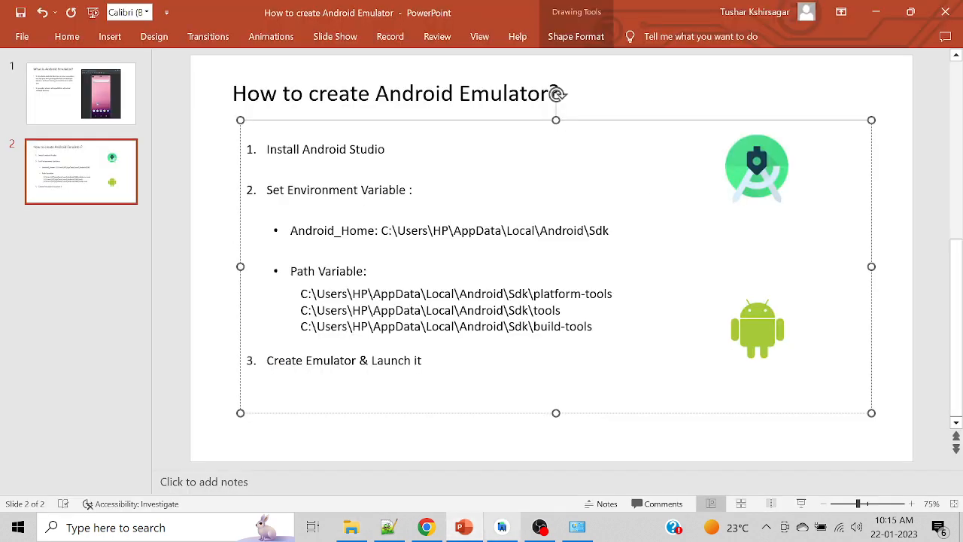
left_click(502, 526)
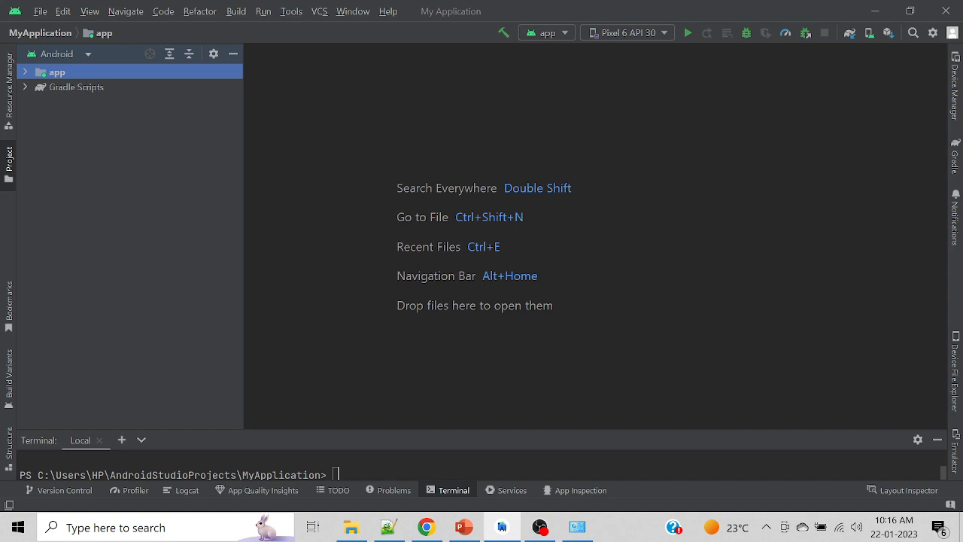
Open Command Prompt and list the attached Android devices with "adb devices".
left_click(115, 527)
type("cmd")
key("Return")
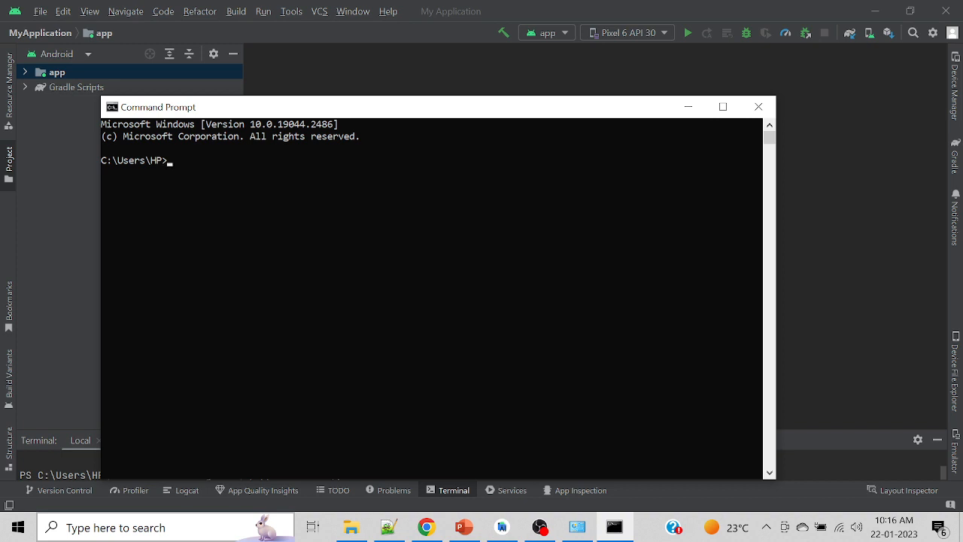
type("adb devices")
key("Return")
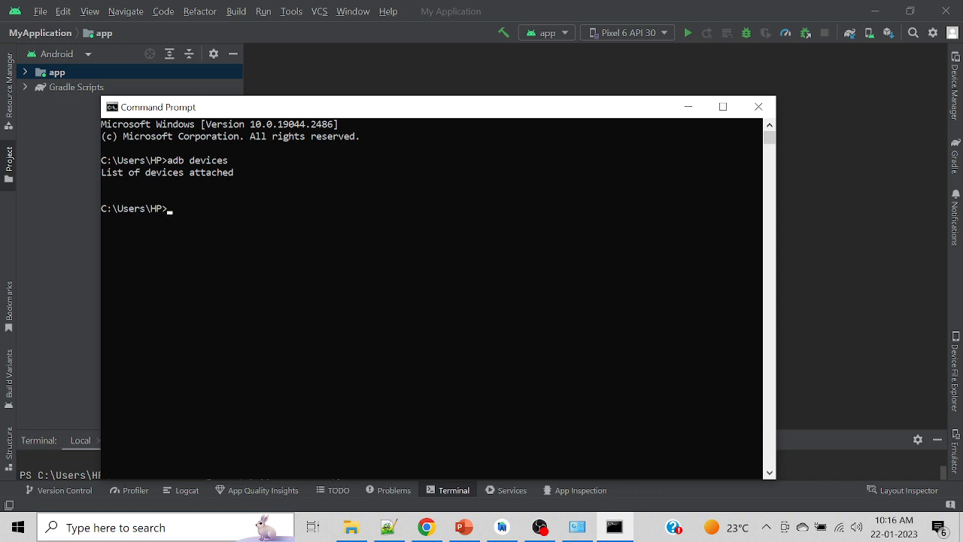
Check the installed Android Debug Bridge with "adb version" and close Command Prompt.
type("adb version")
key("Return")
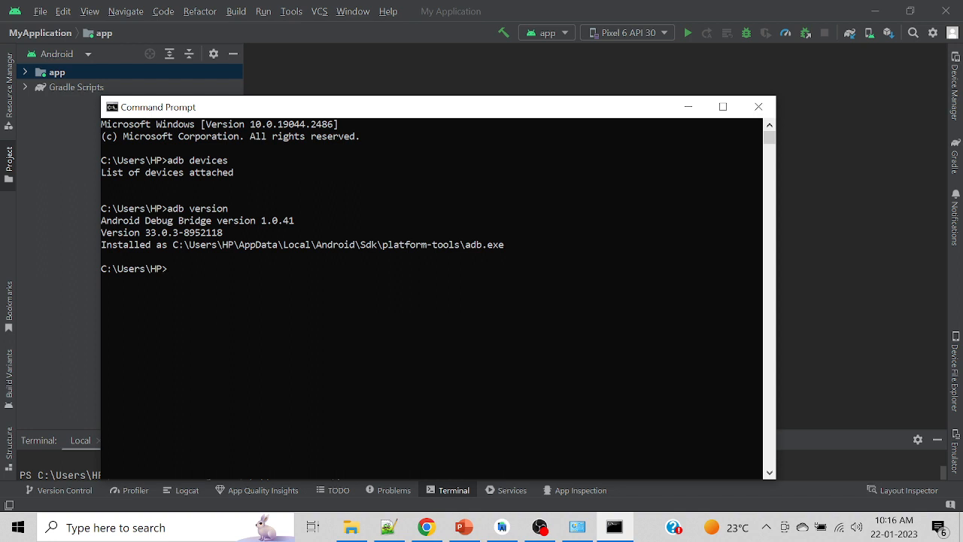
left_click(758, 106)
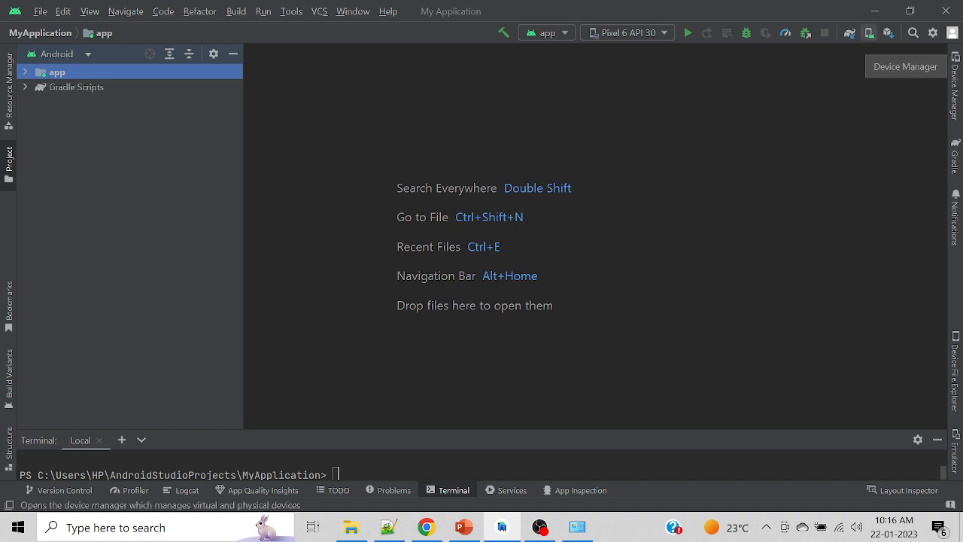
Open the Device Manager to show the project's virtual devices.
key("alt+t")
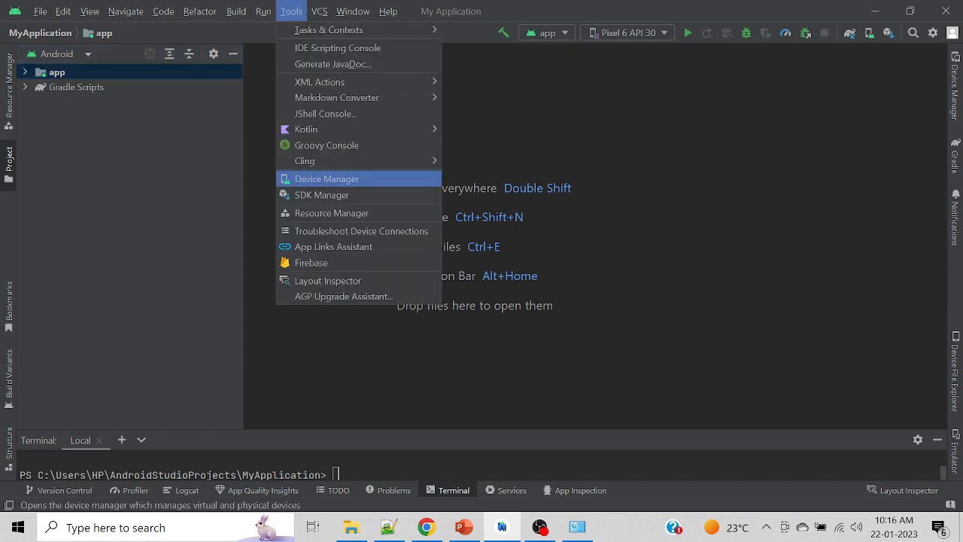
key("Return")
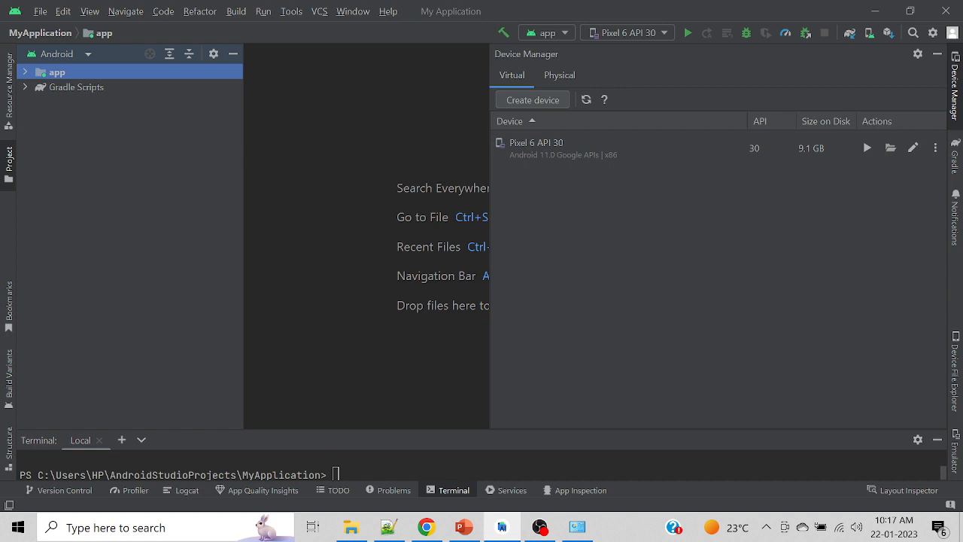
Start creating a virtual device with the Pixel 6 Pro phone definition and the R (API 30, x86) system image.
left_click(533, 100)
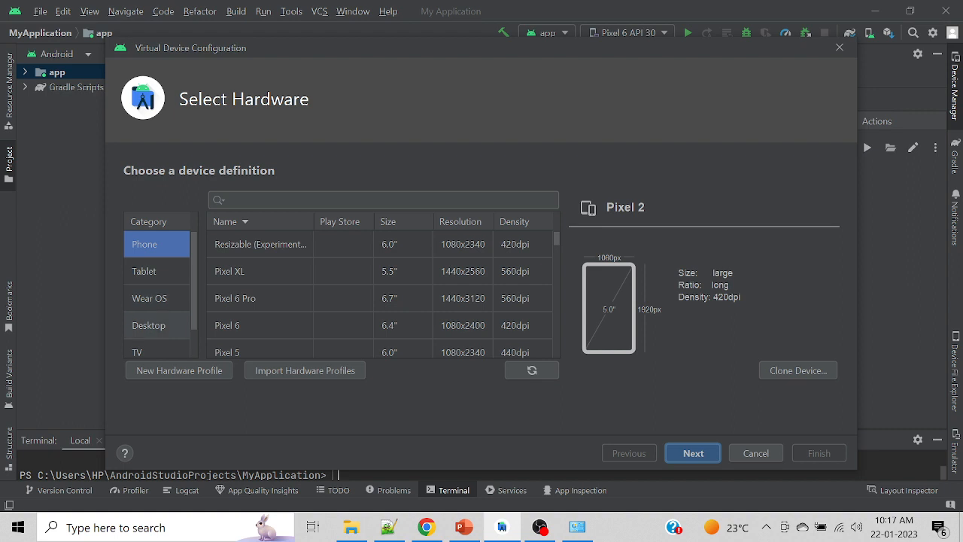
scroll(156, 331, "down", 1)
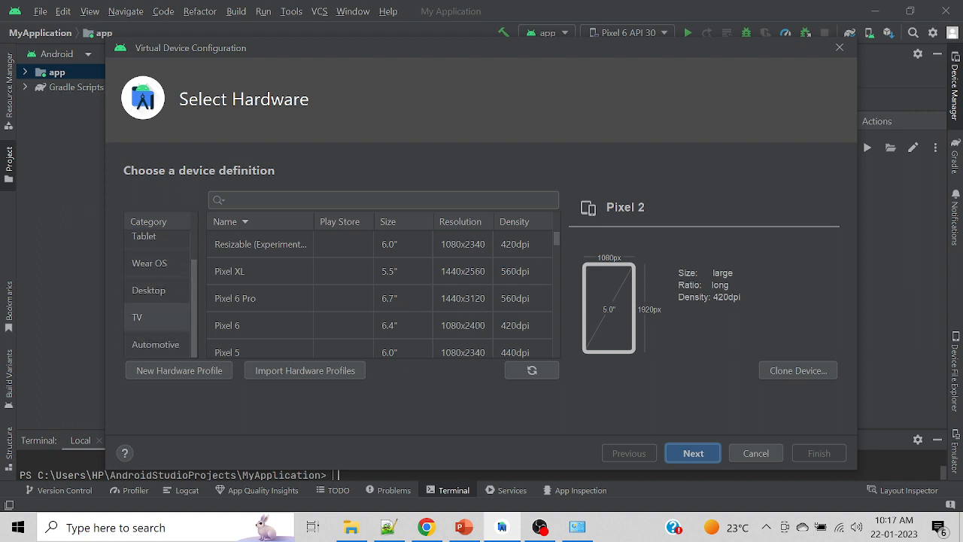
scroll(157, 293, "up", 1)
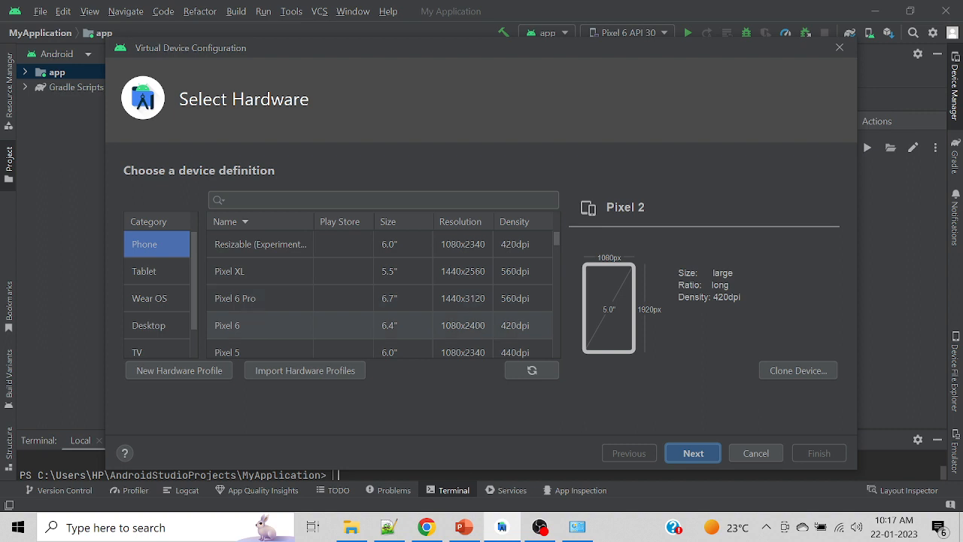
left_click(260, 298)
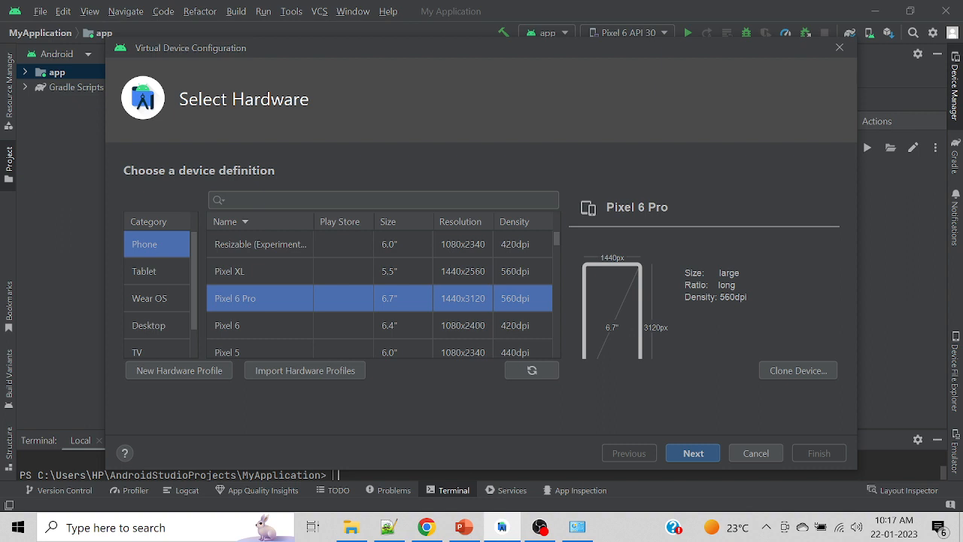
left_click(693, 453)
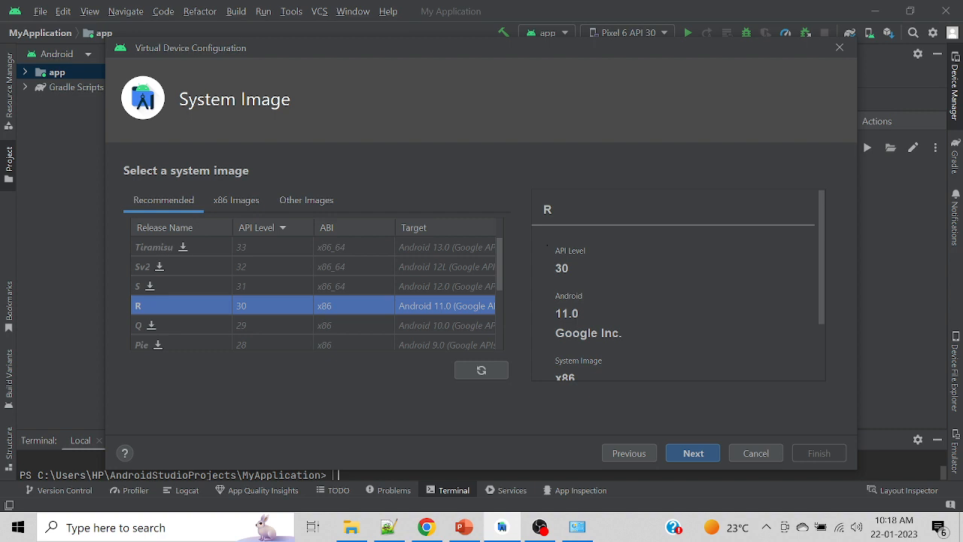
key("Return")
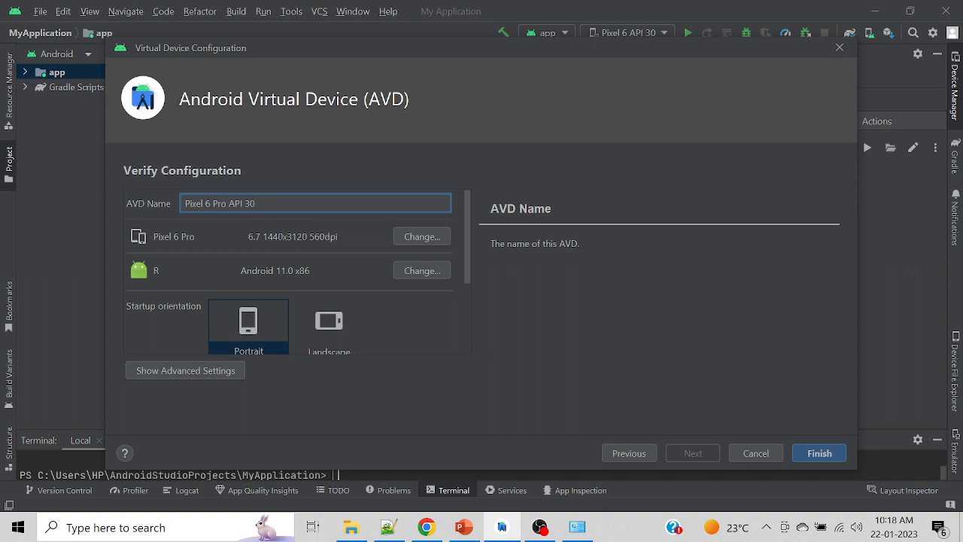
Try the Landscape startup orientation for the new virtual device and set it back to Portrait.
scroll(299, 271, "down", 1)
scroll(299, 272, "down", 1)
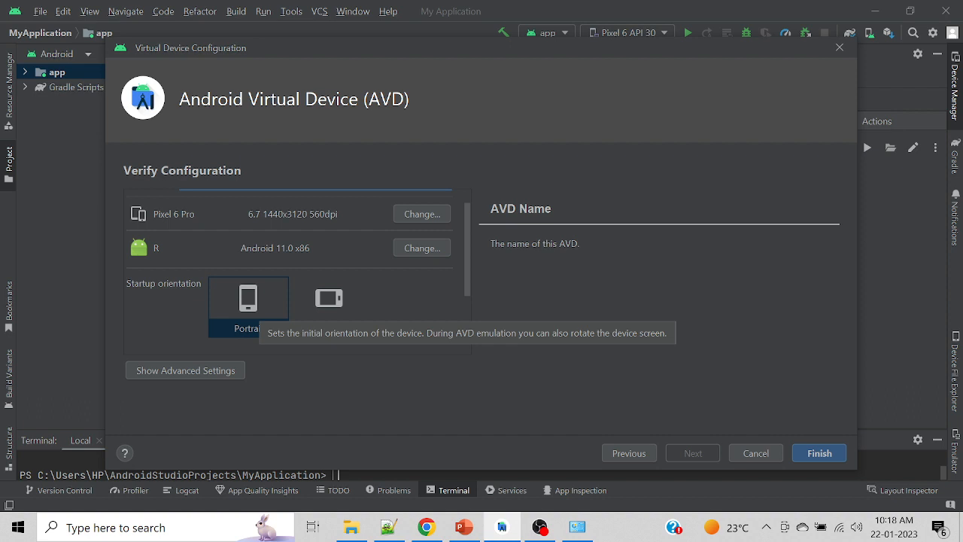
left_click(330, 301)
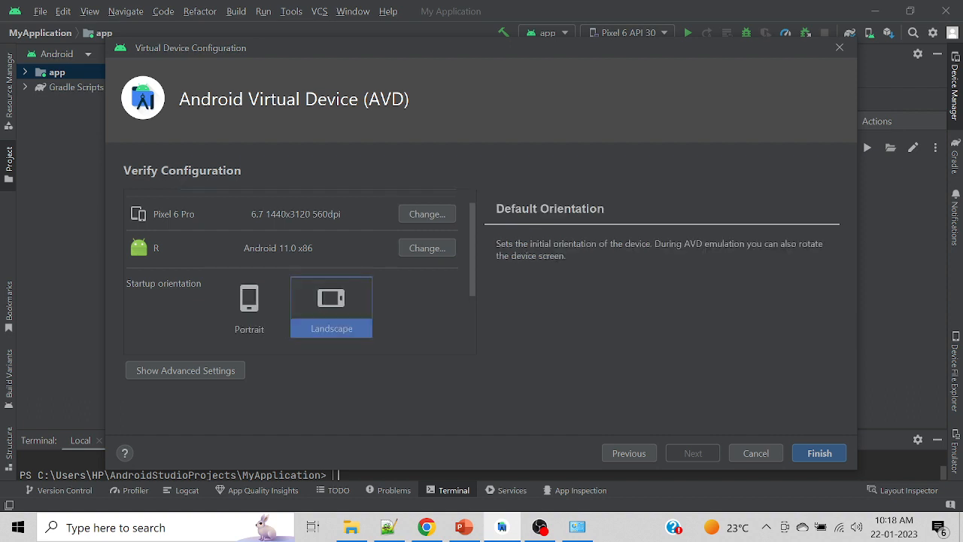
left_click(249, 306)
Examine the virtual device's advanced camera, network and emulated performance settings, and cancel its creation.
left_click(185, 370)
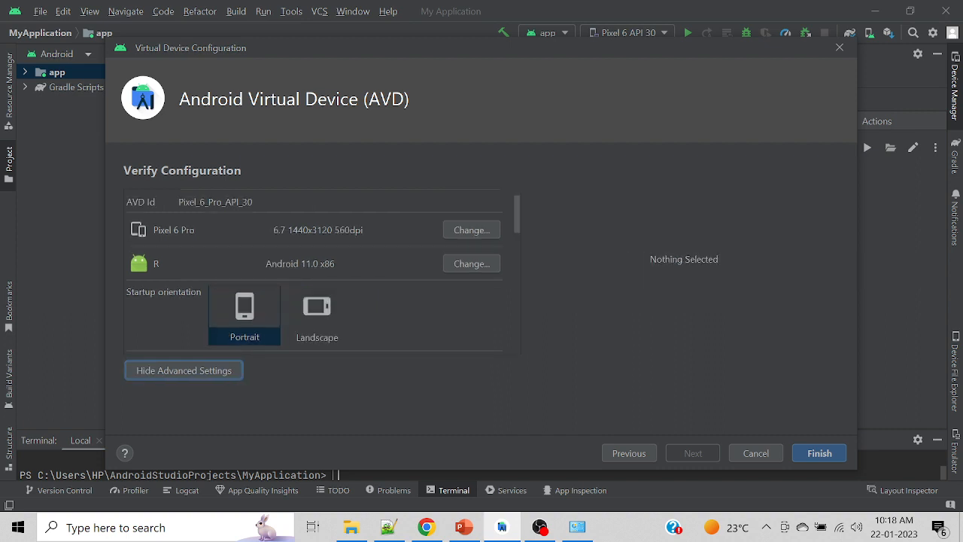
scroll(324, 271, "down", 5)
scroll(324, 271, "up", 2)
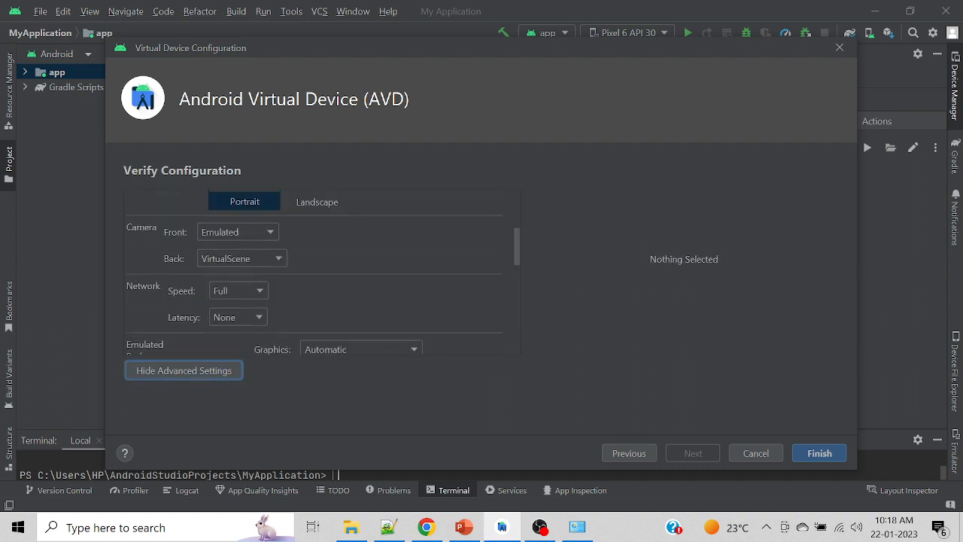
scroll(324, 272, "down", 3)
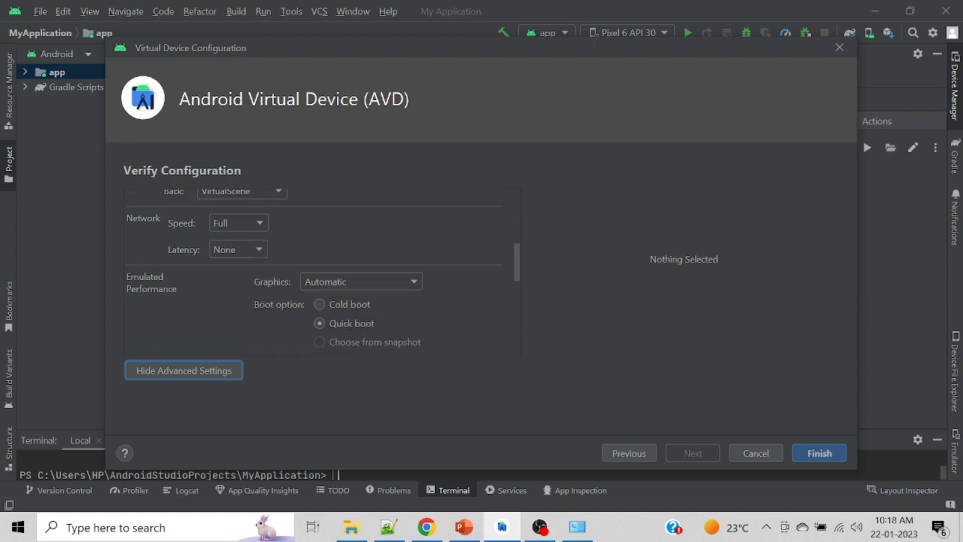
scroll(324, 271, "up", 6)
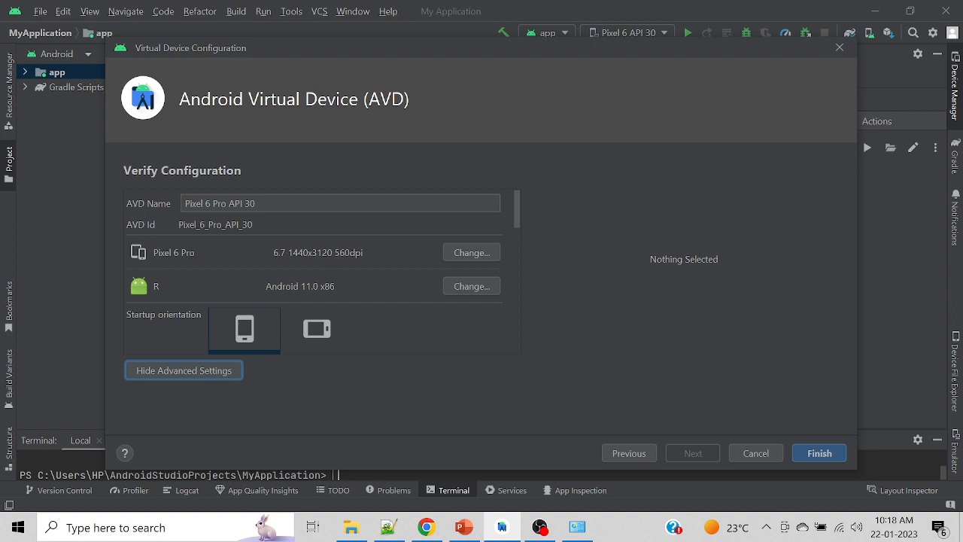
left_click(757, 453)
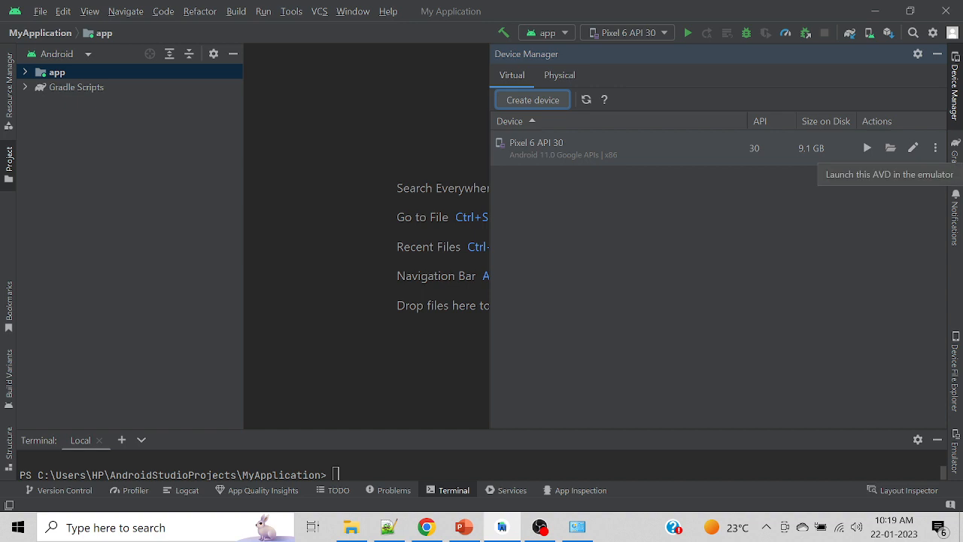
Launch the existing Pixel 6 API 30 virtual device in the emulator.
left_click(867, 148)
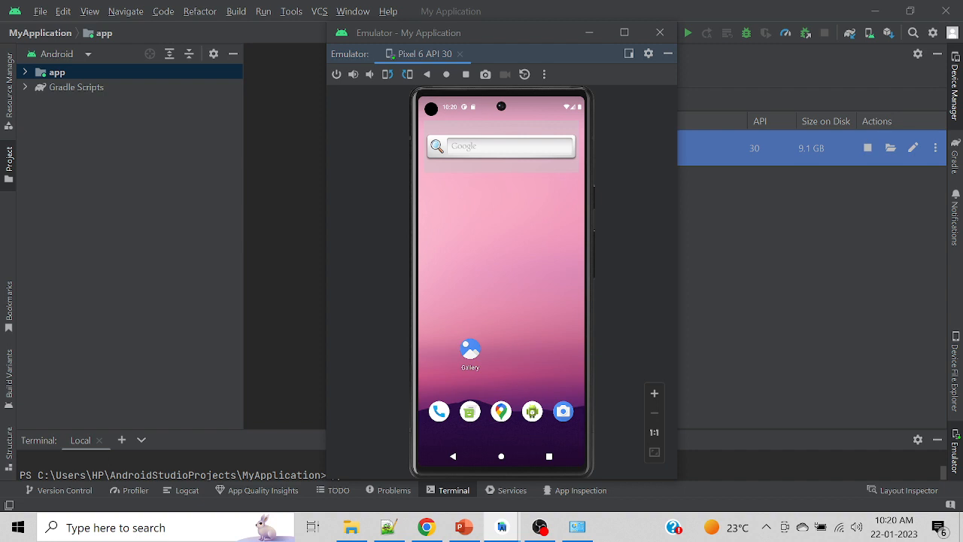
Test the running emulator by entering "34" in the Google search, viewing the recent apps and returning to the home screen.
type("34")
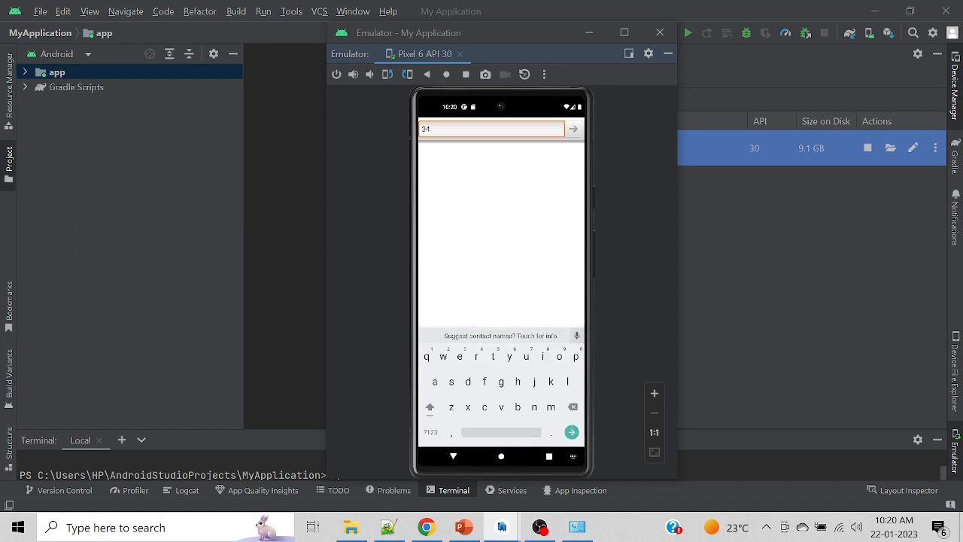
left_click(453, 456)
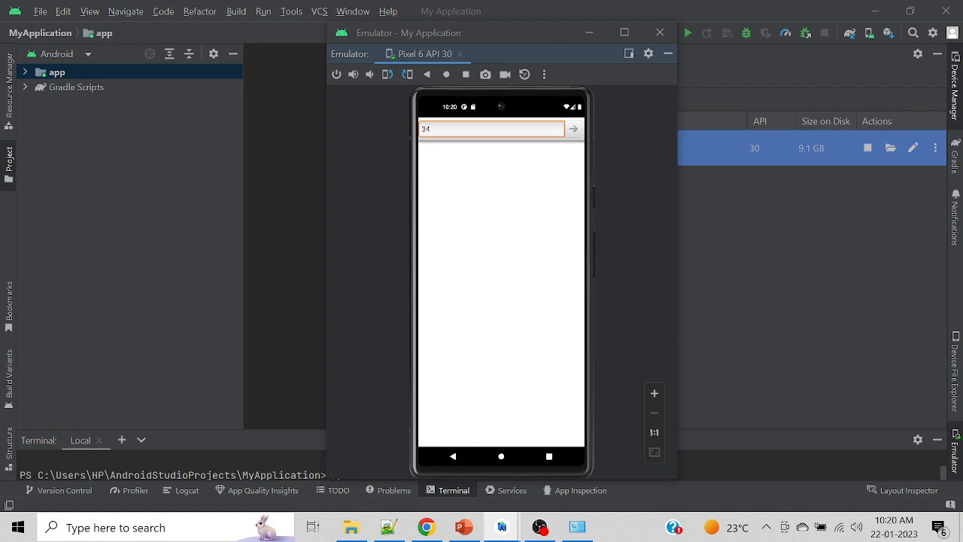
left_click(549, 456)
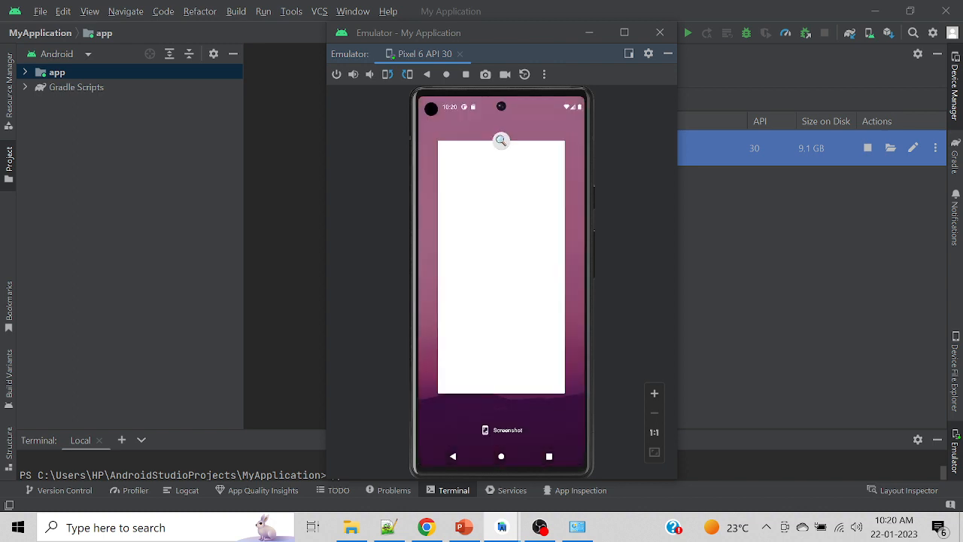
left_click(501, 456)
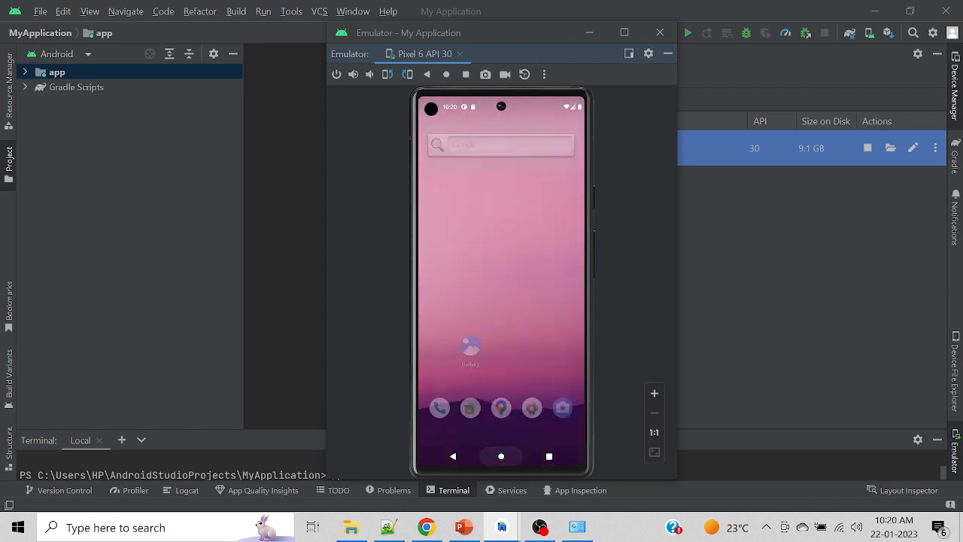